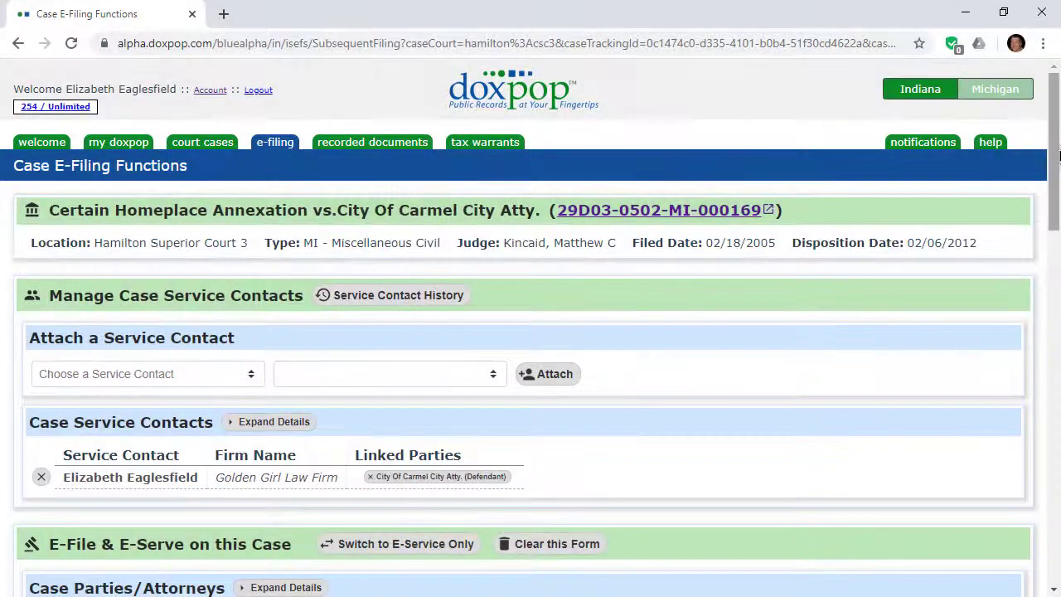
Step: Attach the filing attorney as a service contact linked to City Of Carmel City Atty. (Defendant)
left_click_drag(1050, 190, 1054, 379)
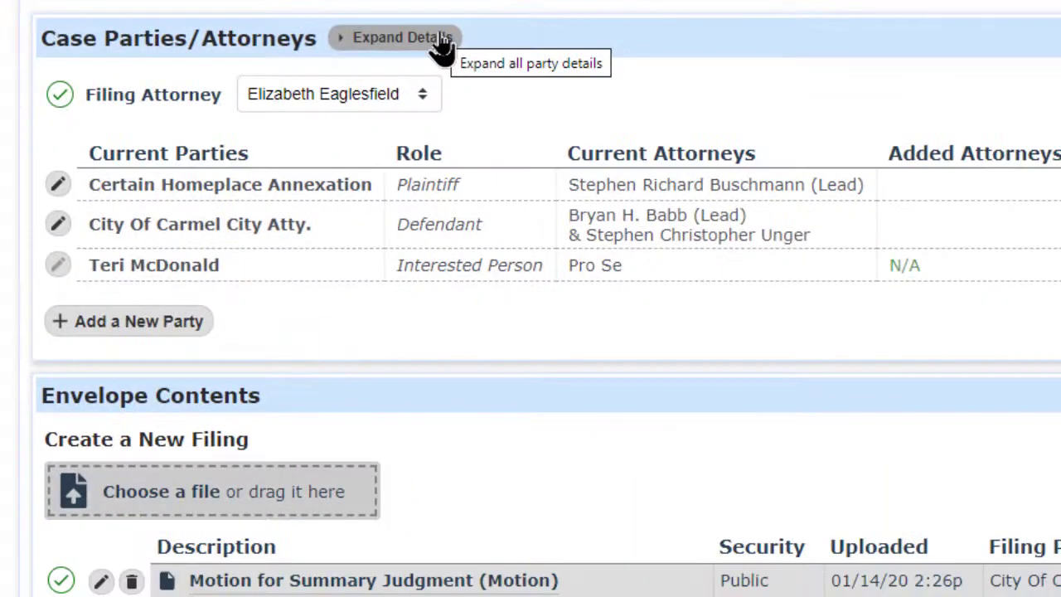
left_click(444, 50)
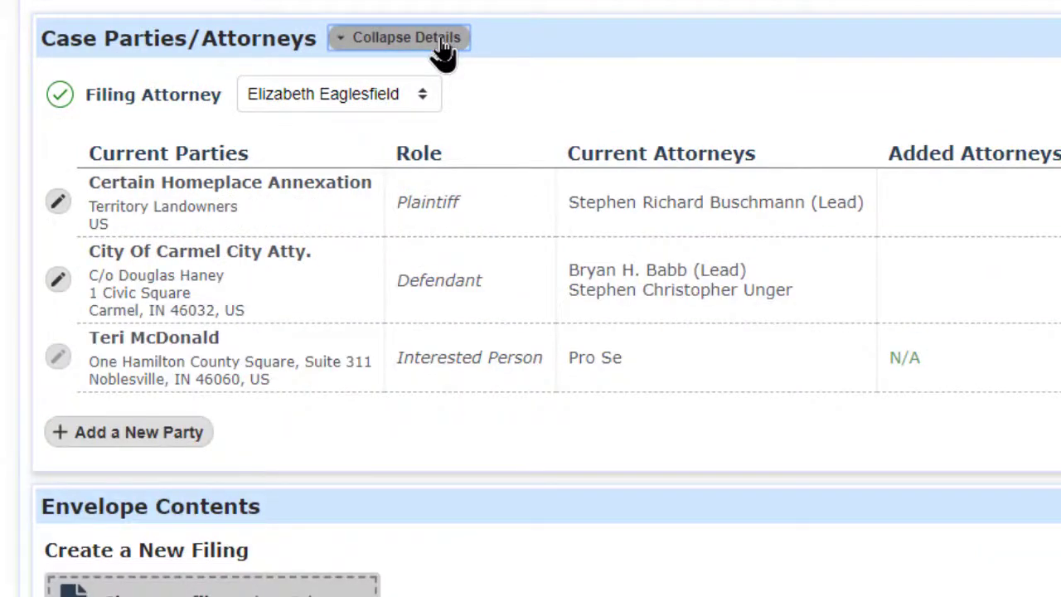
left_click(444, 50)
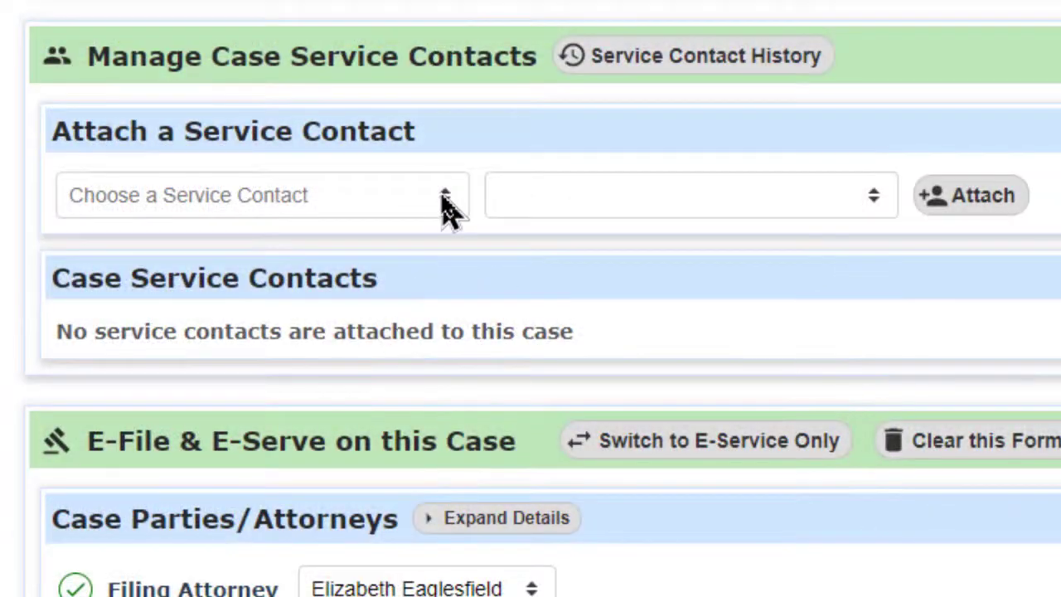
left_click(445, 203)
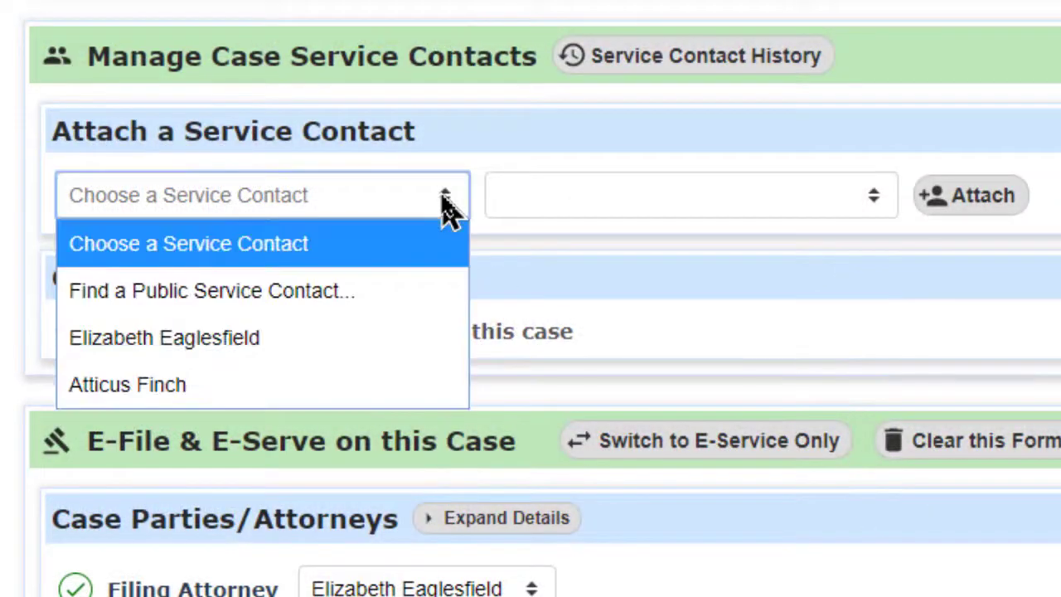
left_click(362, 336)
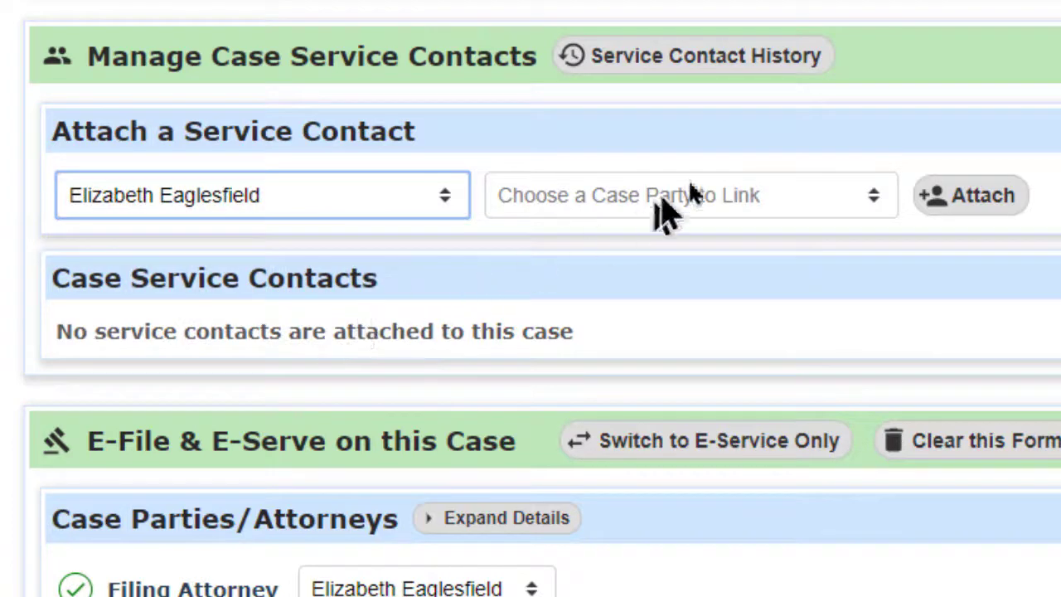
left_click(874, 196)
left_click(814, 380)
left_click(964, 209)
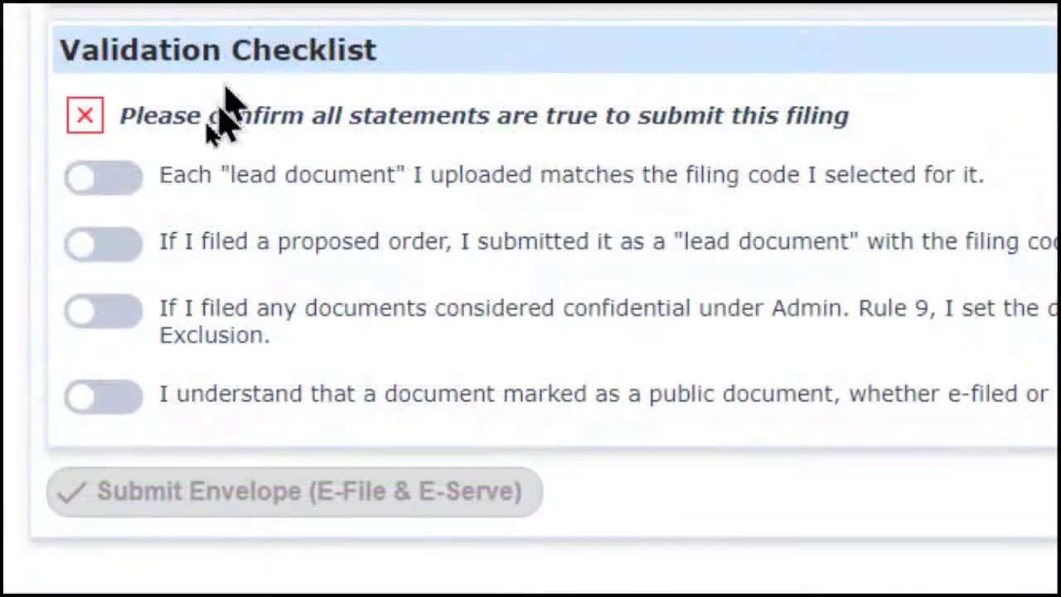
Step: Confirm the lead document, proposed order, confidential documents and public document checklist statements
left_click(104, 179)
left_click(128, 244)
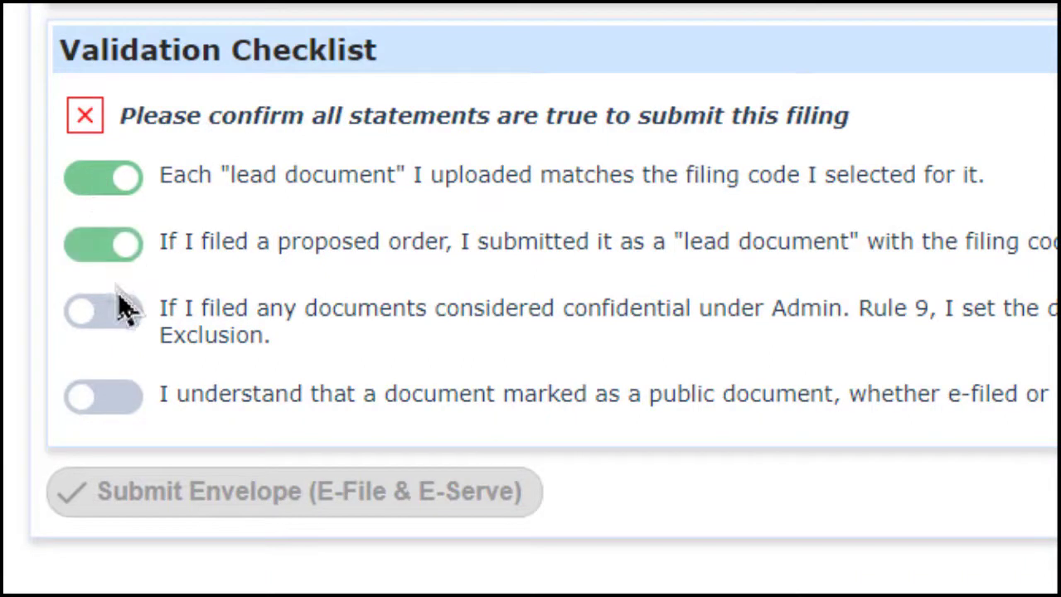
left_click(133, 319)
left_click(115, 401)
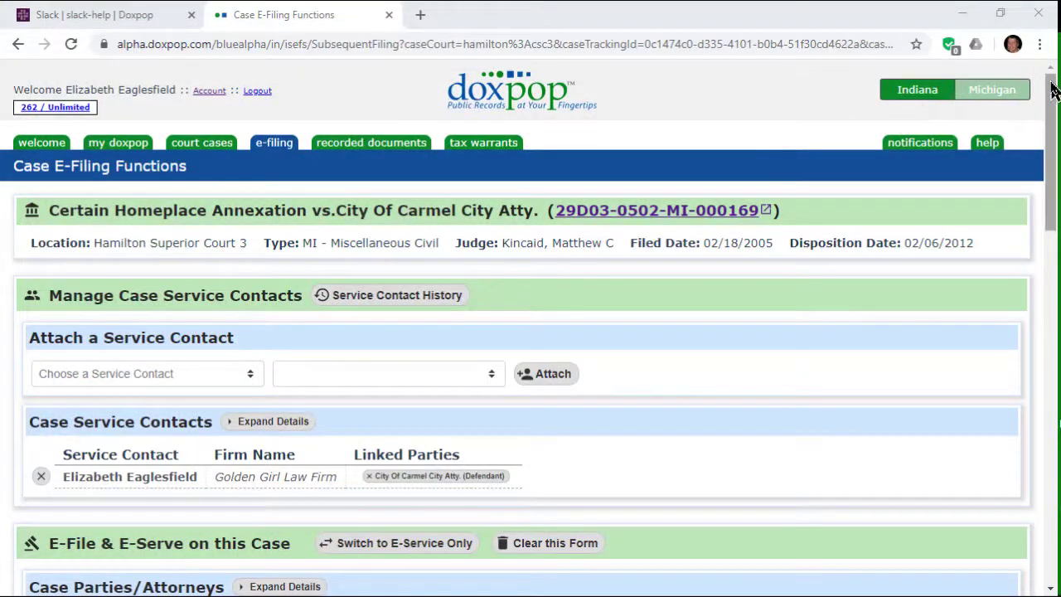
left_click_drag(1050, 91, 1054, 152)
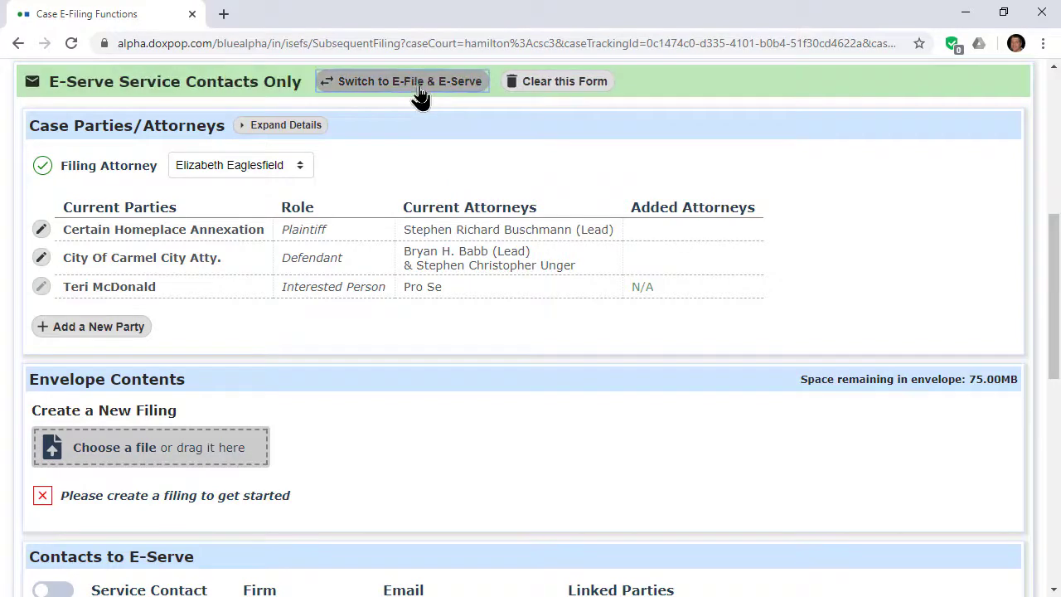
left_click(421, 91)
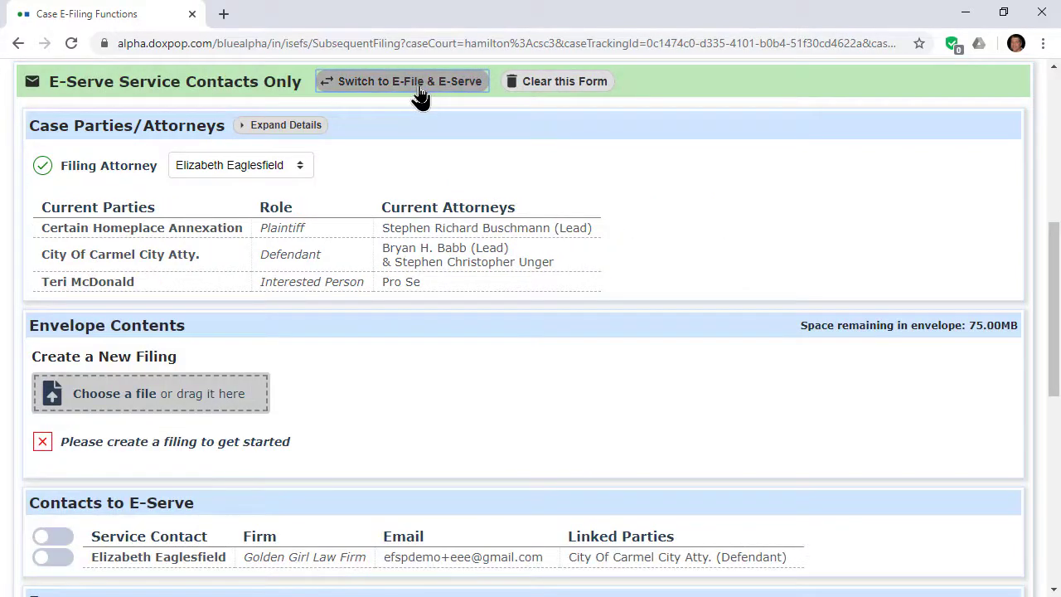
left_click(421, 91)
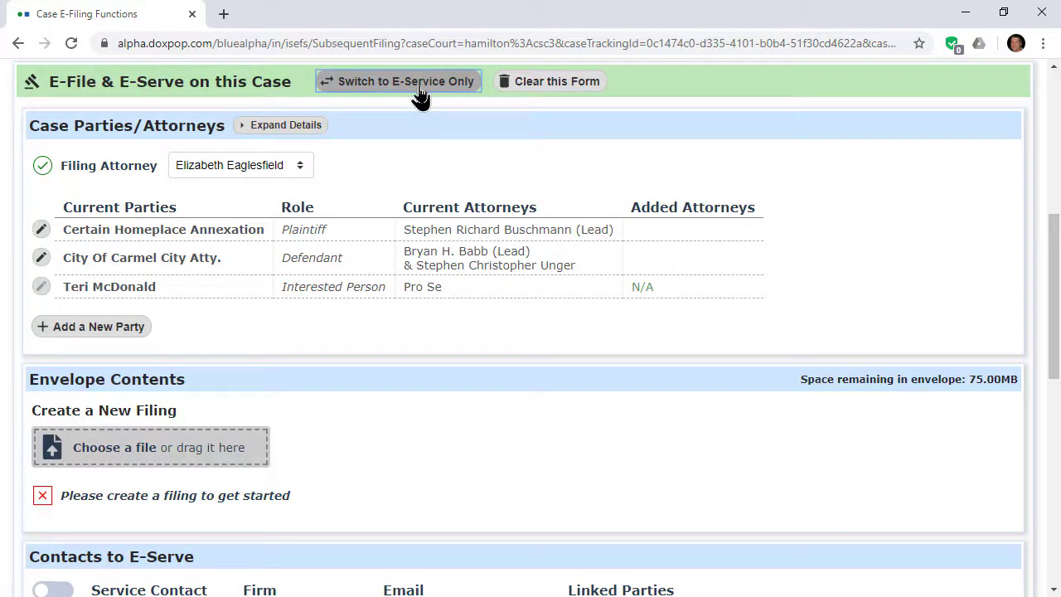
Step: Upload Appearance_for_City_of_Carmel.pdf as an Appearance filing described 'Appearance of Attorney in Civil Case'
left_click(115, 452)
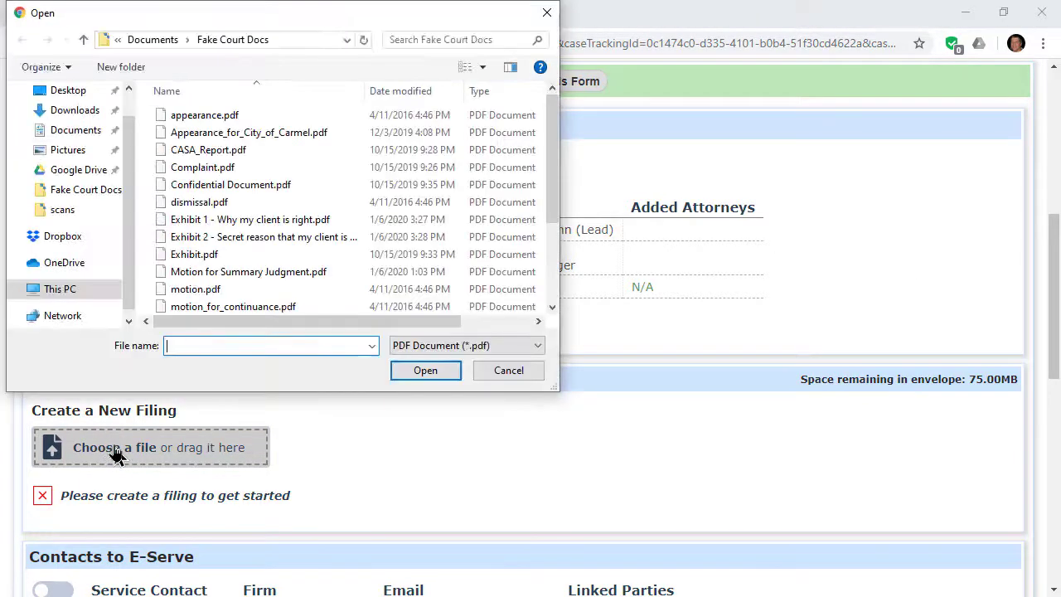
double_click(232, 135)
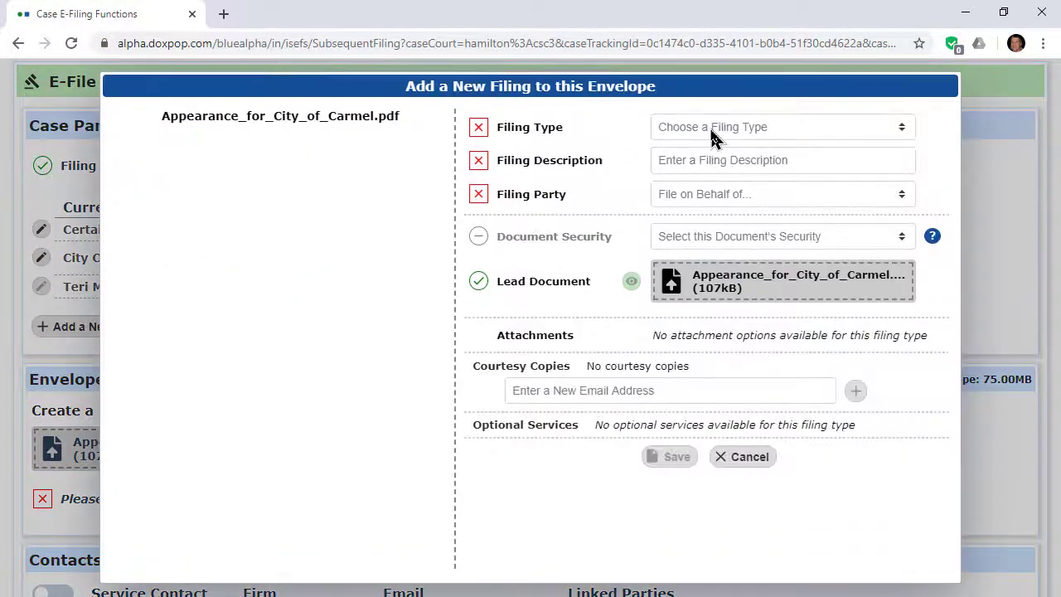
left_click(715, 132)
left_click(694, 258)
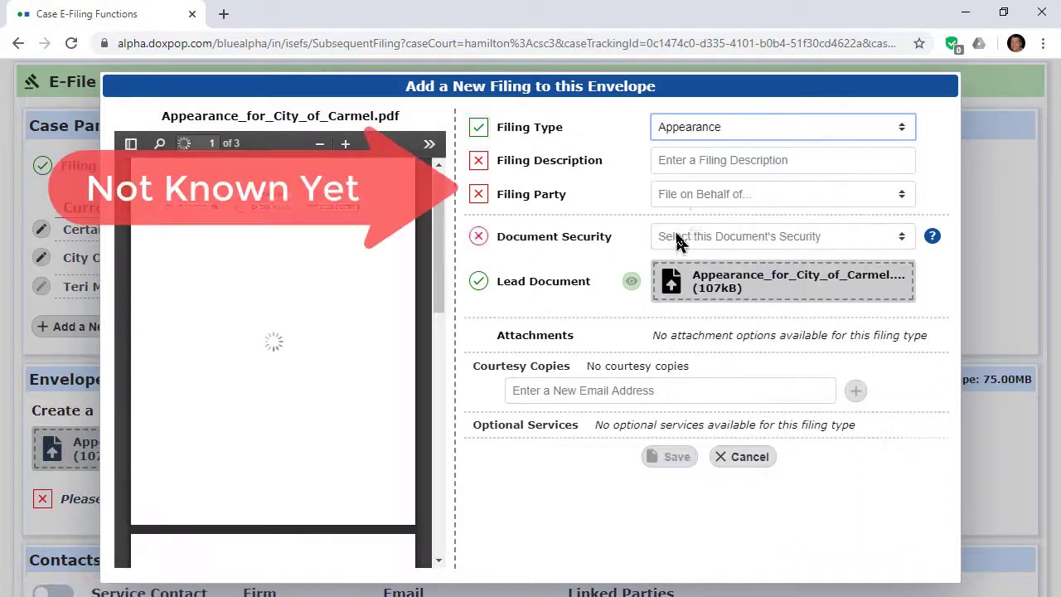
left_click(689, 155)
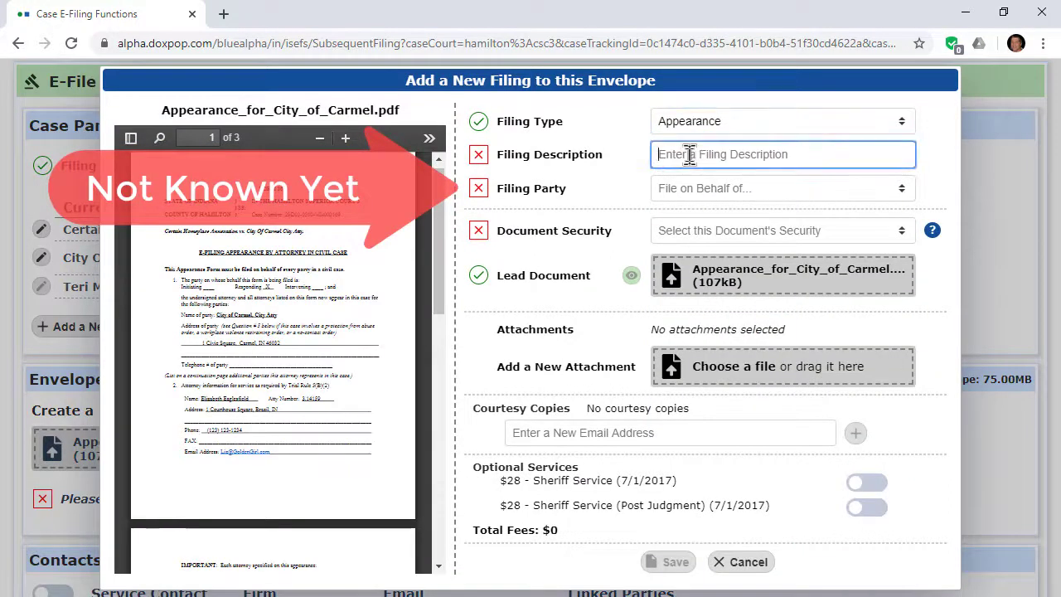
type("Appearance of Attorney in Civil Case")
Step: File it for the City Of Carmel defendant as a public document and save it
left_click(719, 190)
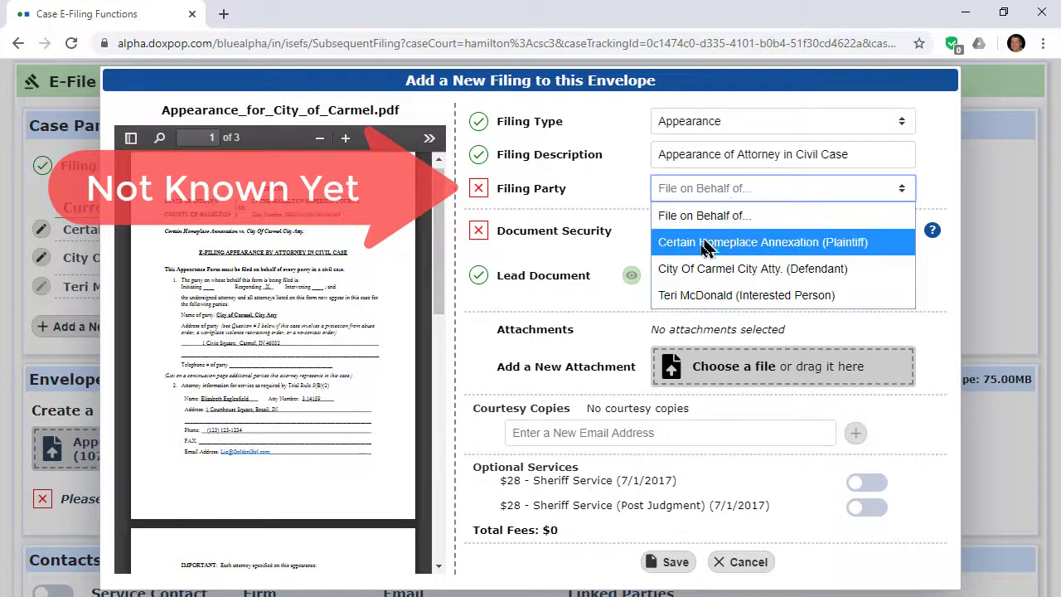
left_click(700, 269)
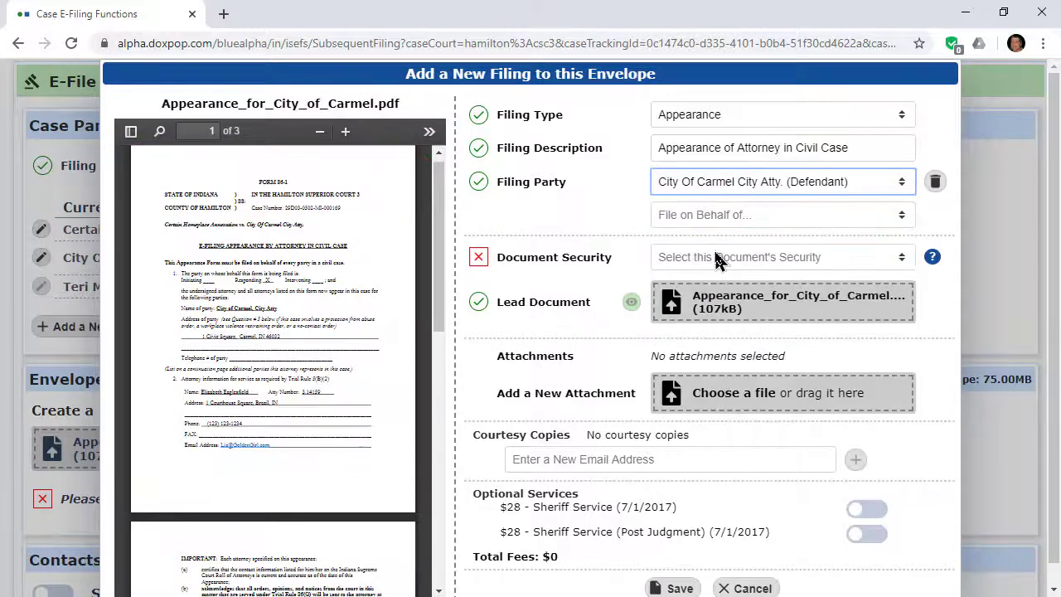
left_click(715, 258)
left_click(720, 337)
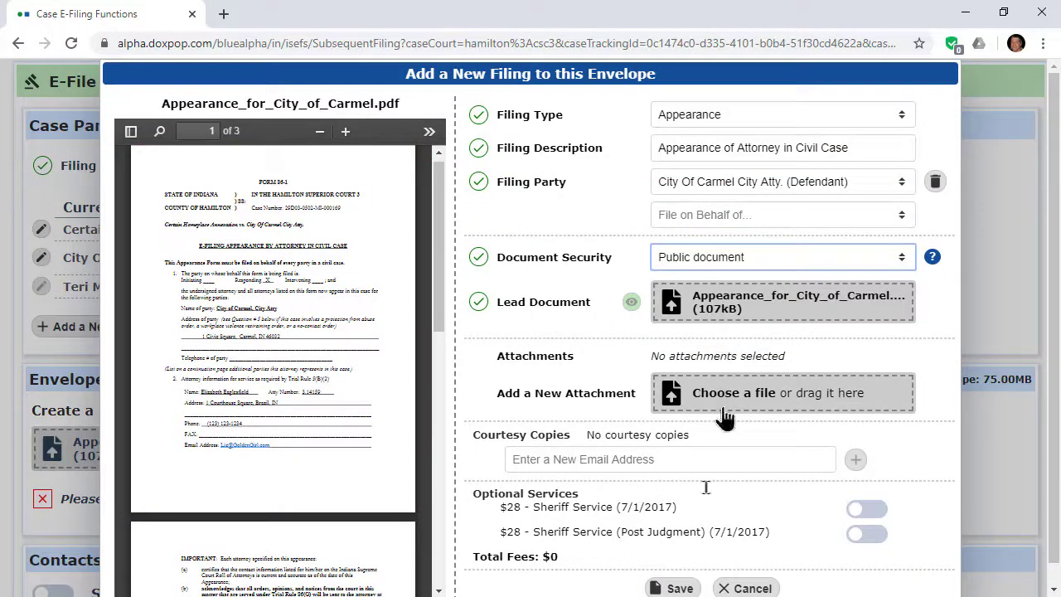
left_click(679, 589)
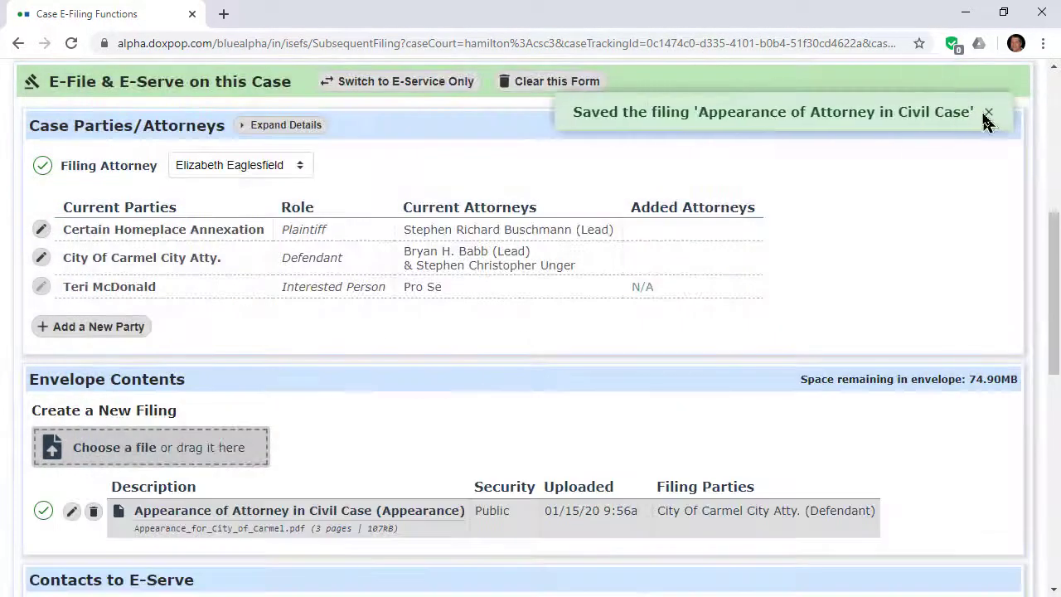
Step: Dismiss the saved notice and add Motion for Summary Judgment.pdf as a second filing
left_click(988, 113)
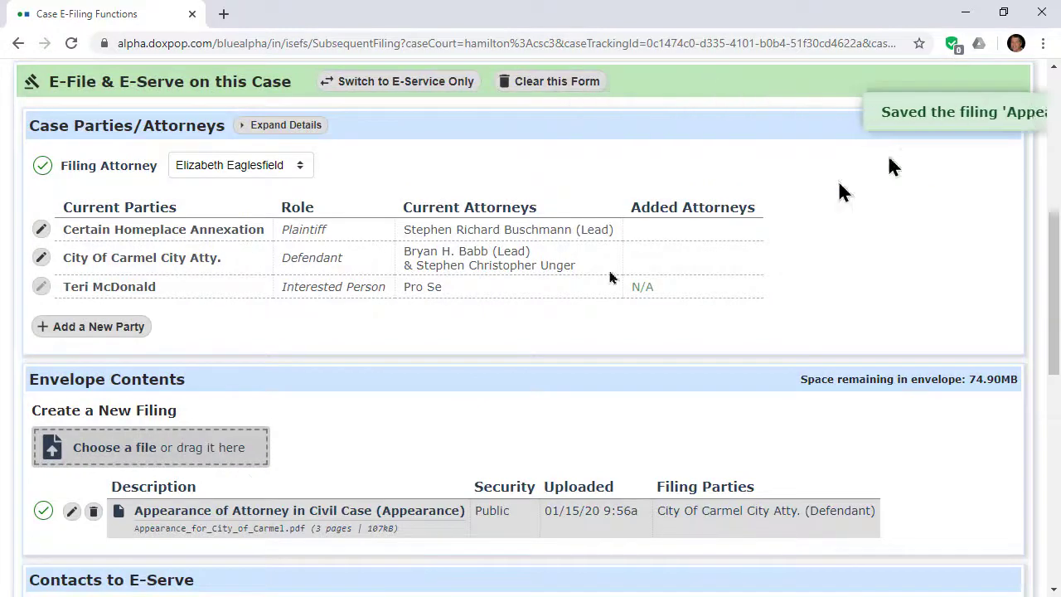
left_click(152, 448)
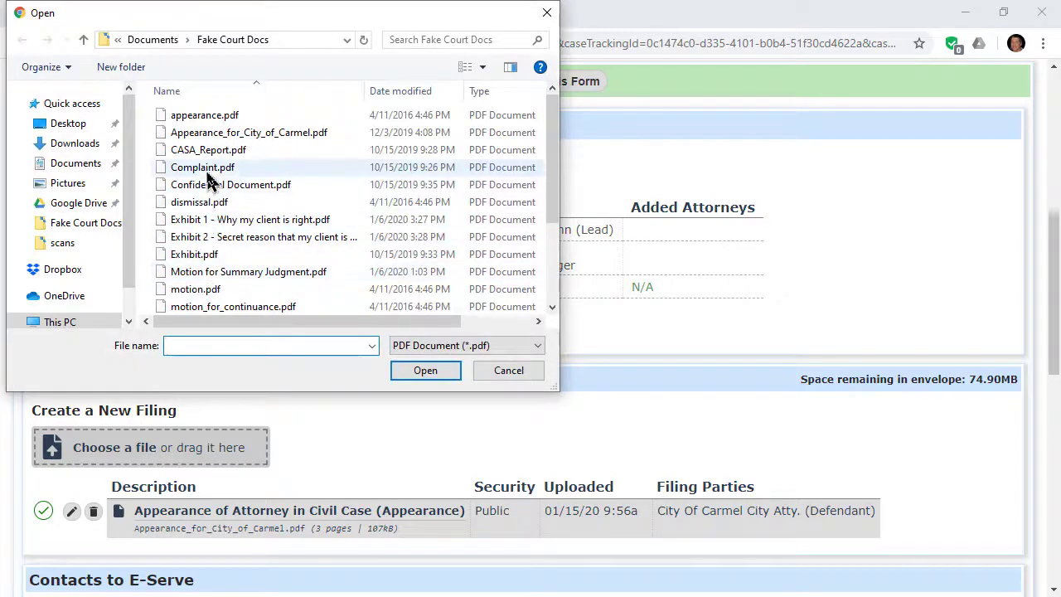
double_click(220, 275)
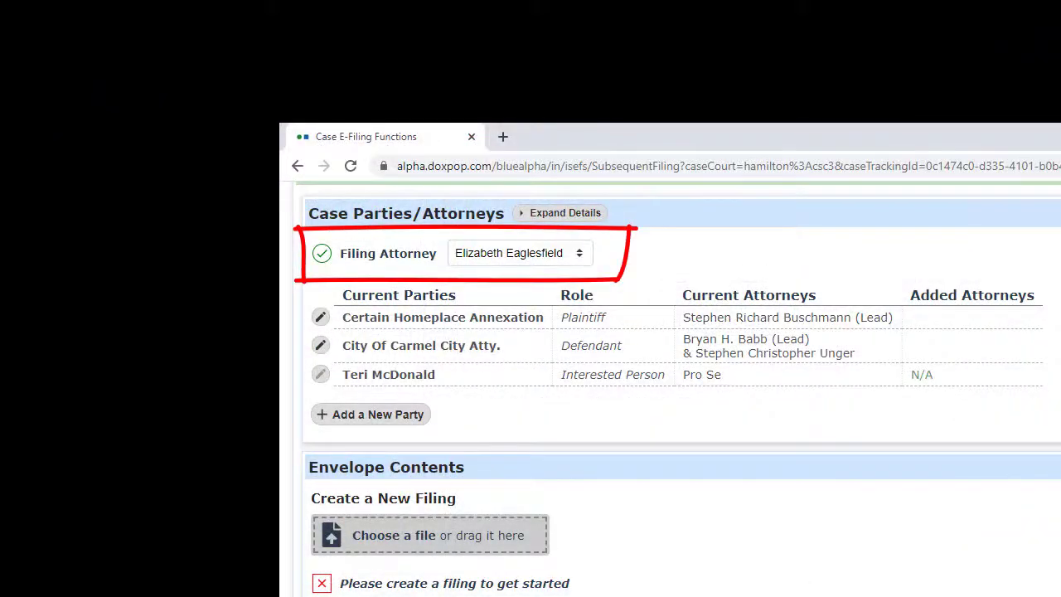
Step: Upload appearance.pdf as another new filing in the envelope
scroll(676, 388, "down", 5)
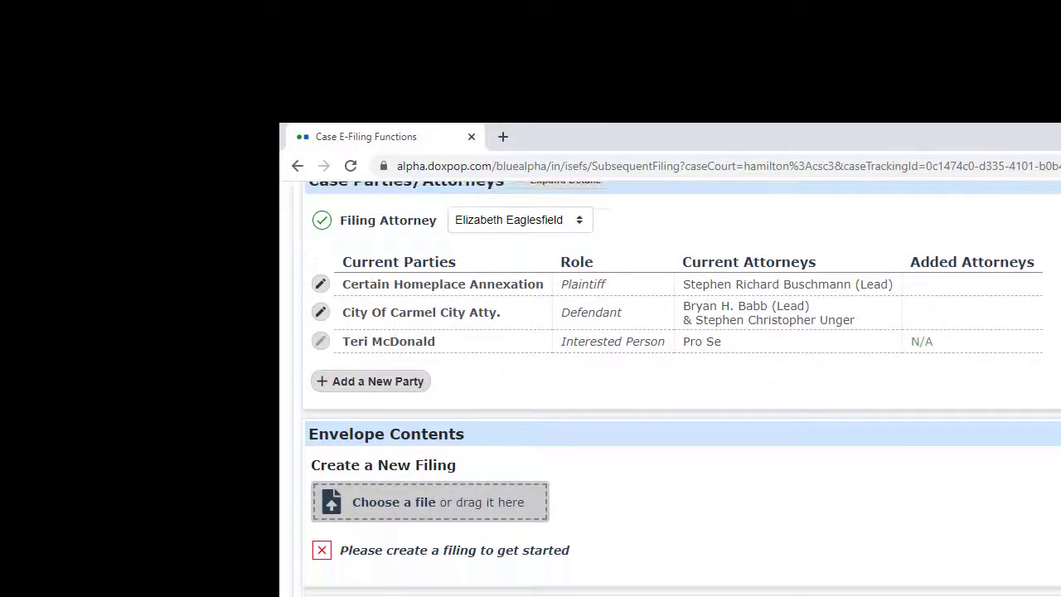
scroll(676, 388, "down", 1)
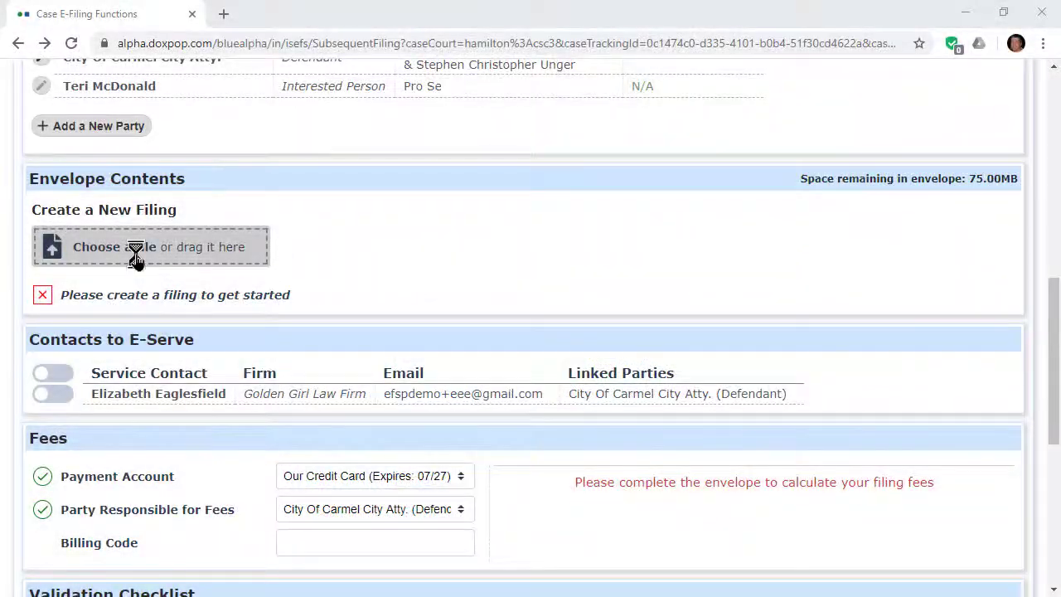
left_click(135, 259)
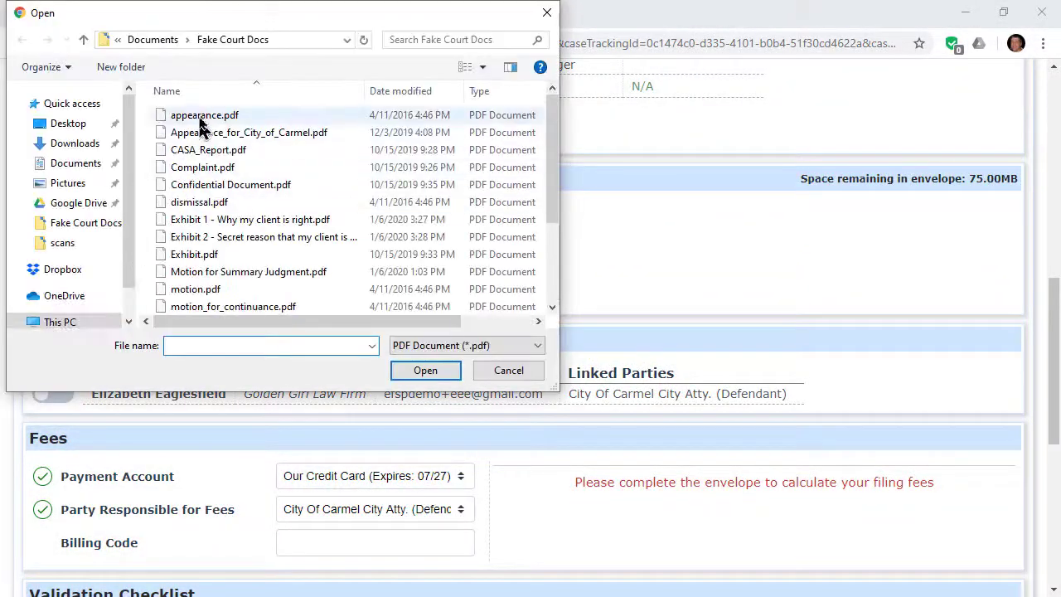
double_click(199, 122)
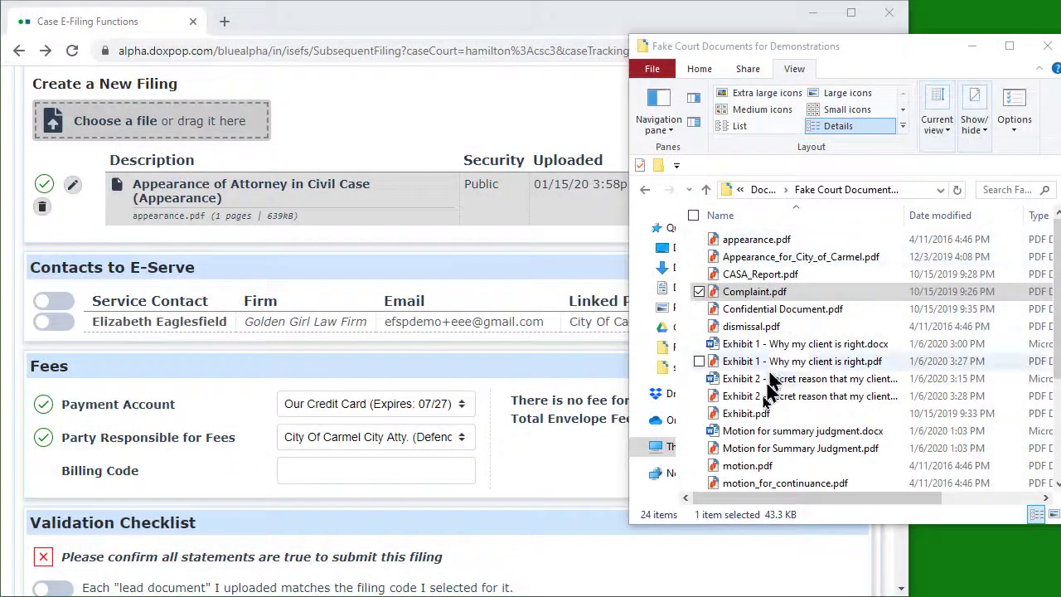
Step: Add motion.pdf as a Motion filing described 'Motion to do Something'
left_click_drag(746, 465, 221, 124)
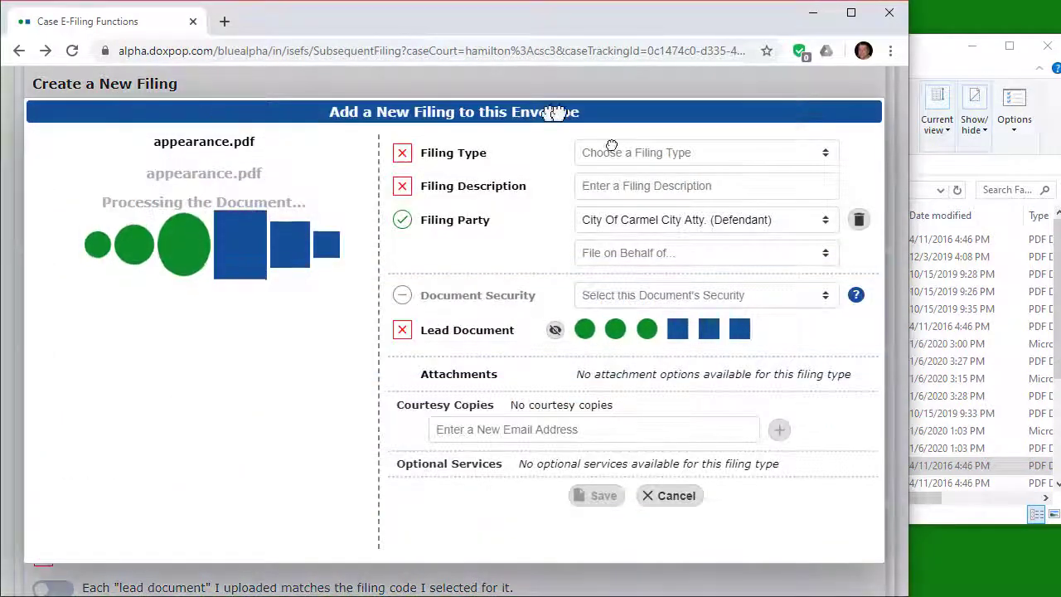
left_click(663, 154)
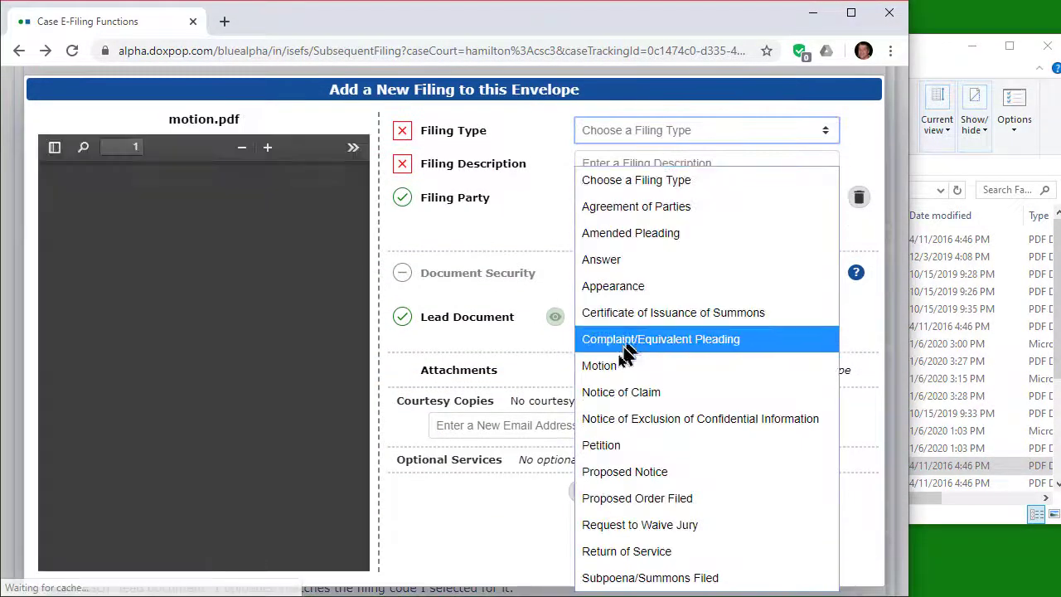
left_click(623, 361)
left_click(693, 155)
type("Motion to do Something")
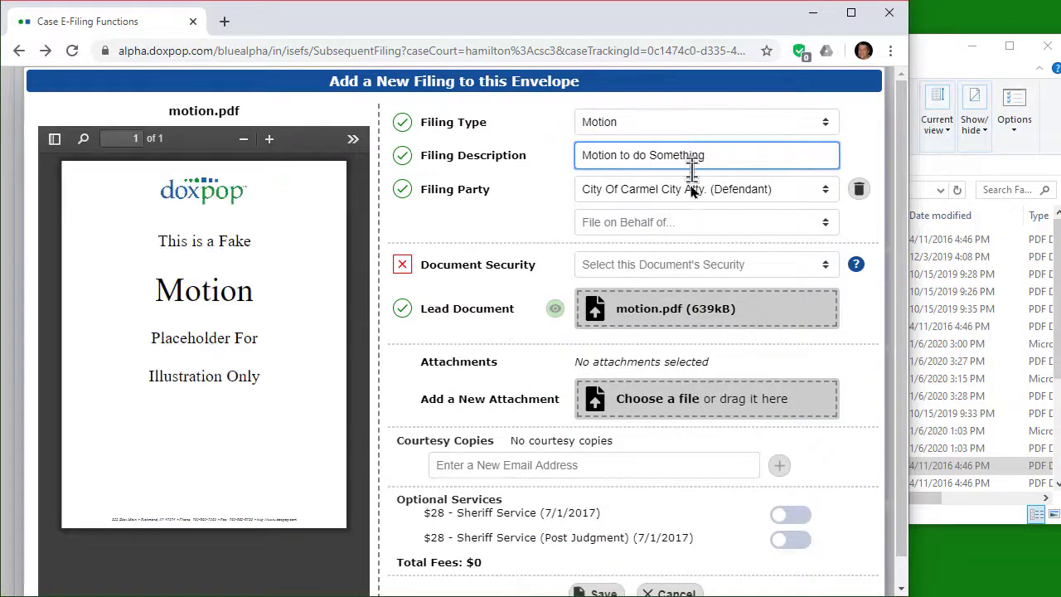
Step: Make the motion a public document and attach the Exhibit 1 PDF to it
left_click(691, 265)
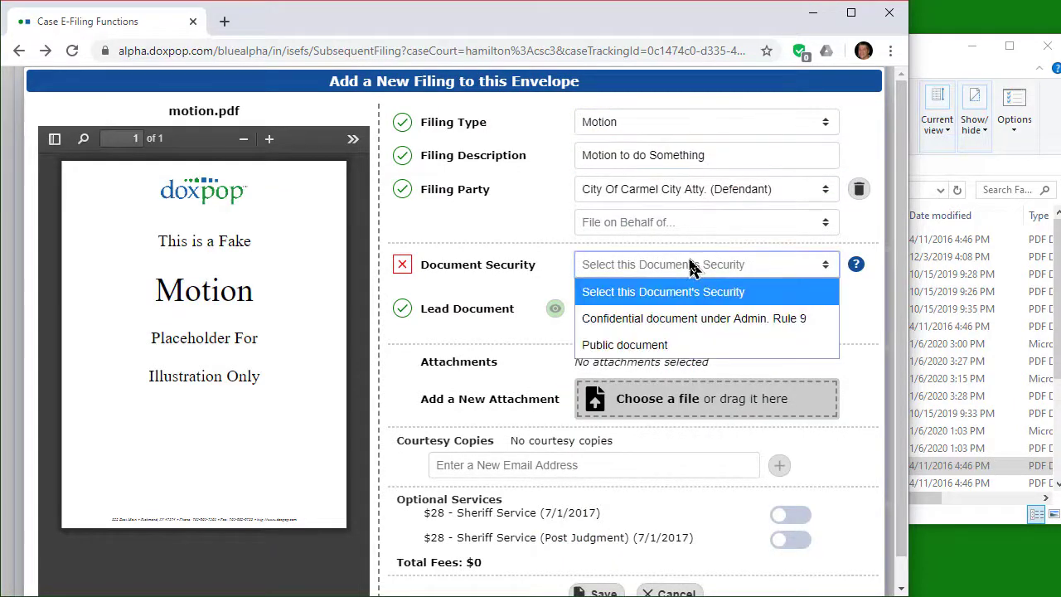
left_click(661, 346)
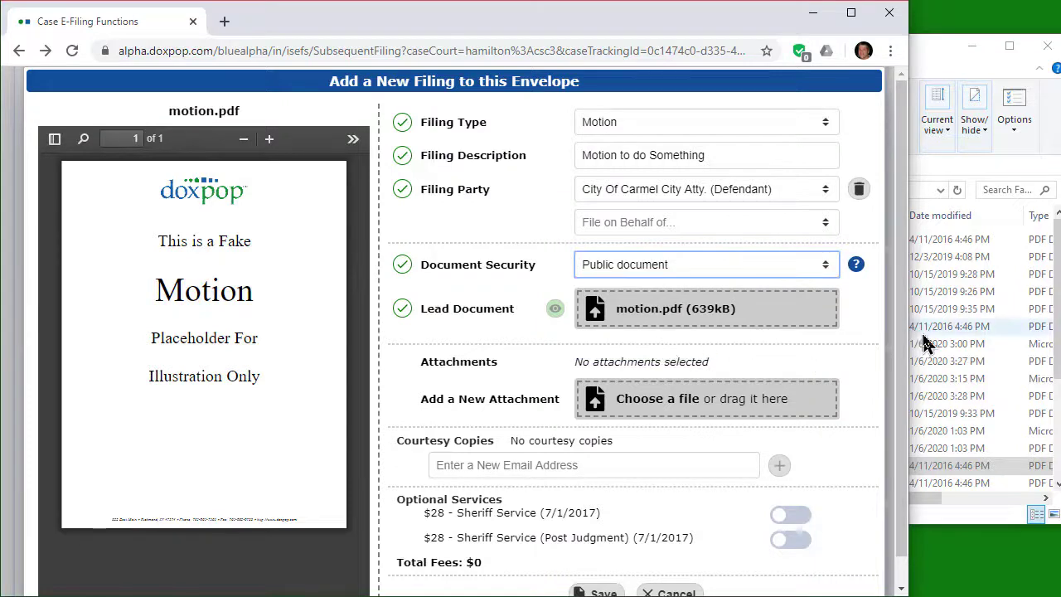
left_click(1000, 346)
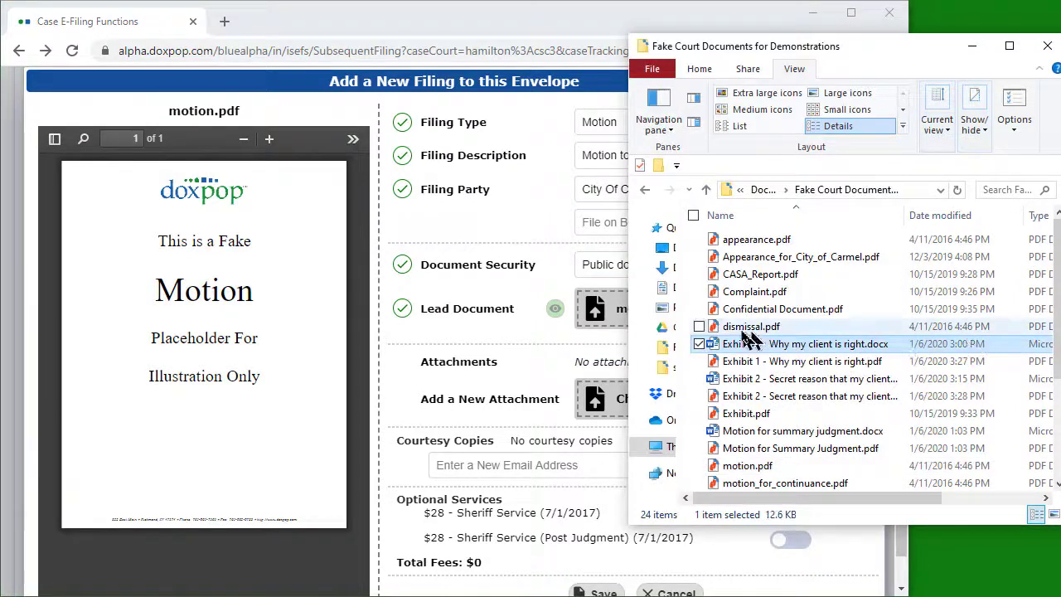
left_click_drag(746, 362, 623, 401)
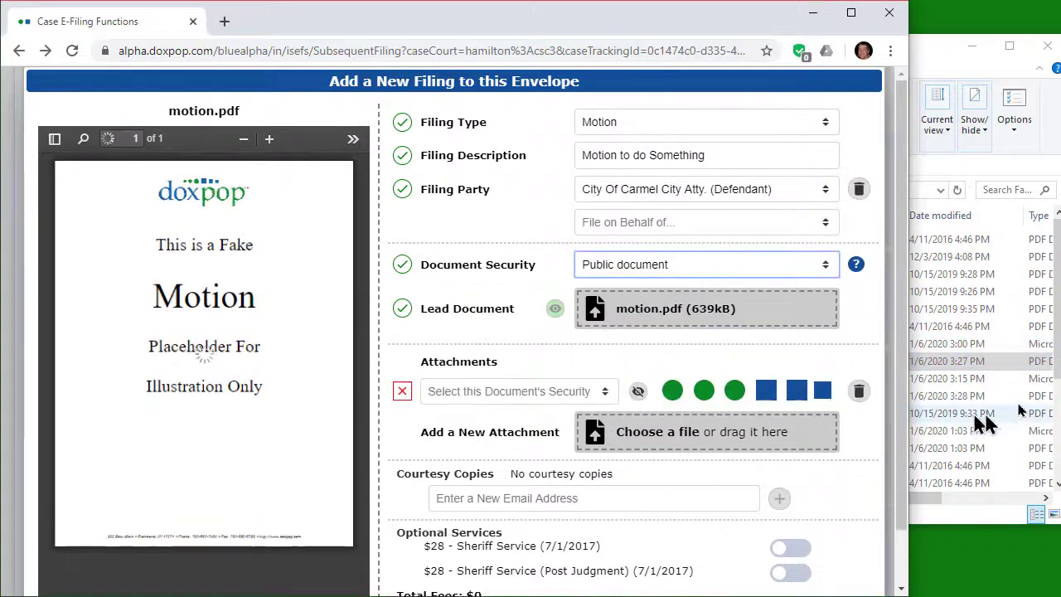
Step: Attach the Exhibit 2 PDF to the motion from the court documents folder
left_click(1011, 403)
left_click(737, 396)
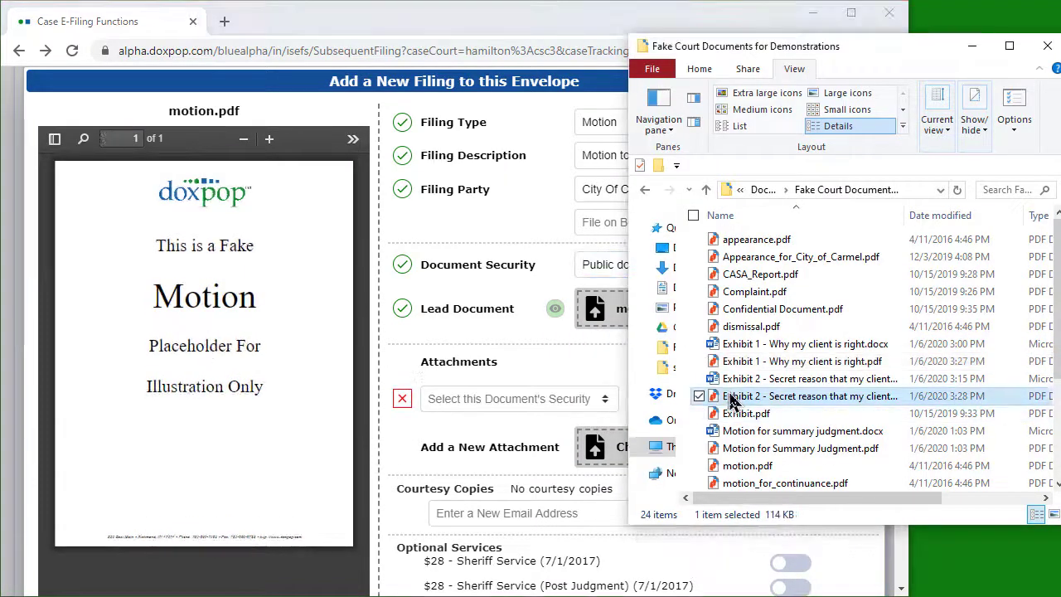
left_click_drag(737, 401, 598, 454)
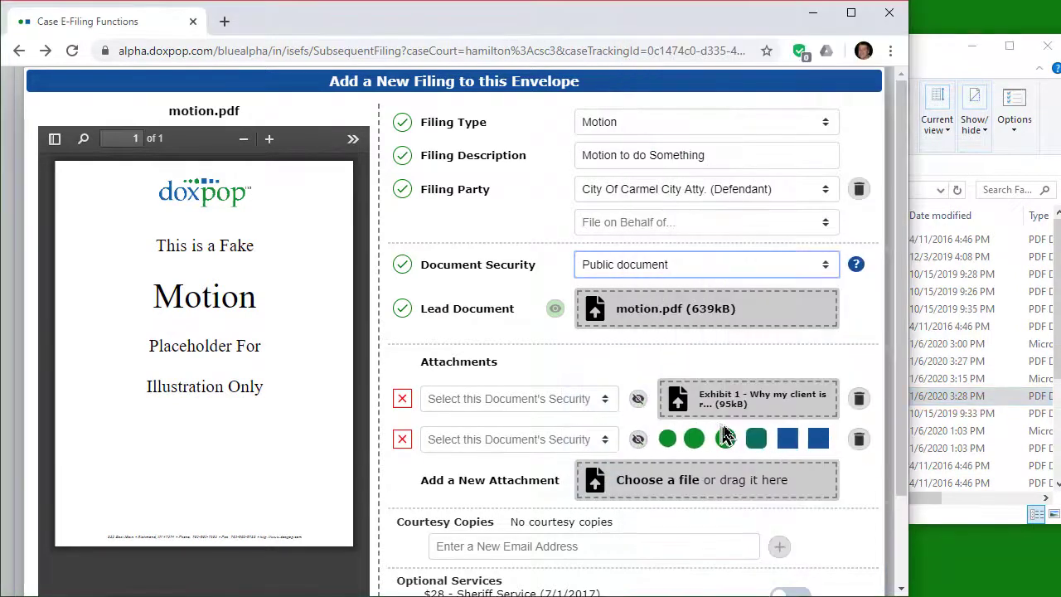
Step: Set Exhibit 1 to public and Exhibit 2 to confidential under Admin. Rule 9, then preview both
left_click(590, 406)
left_click(573, 484)
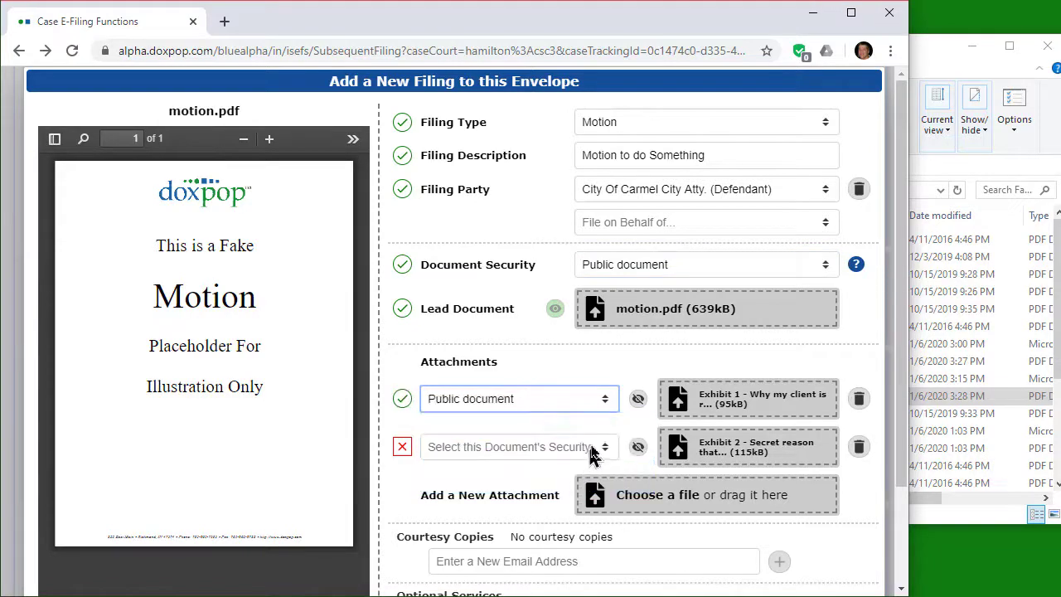
left_click(592, 450)
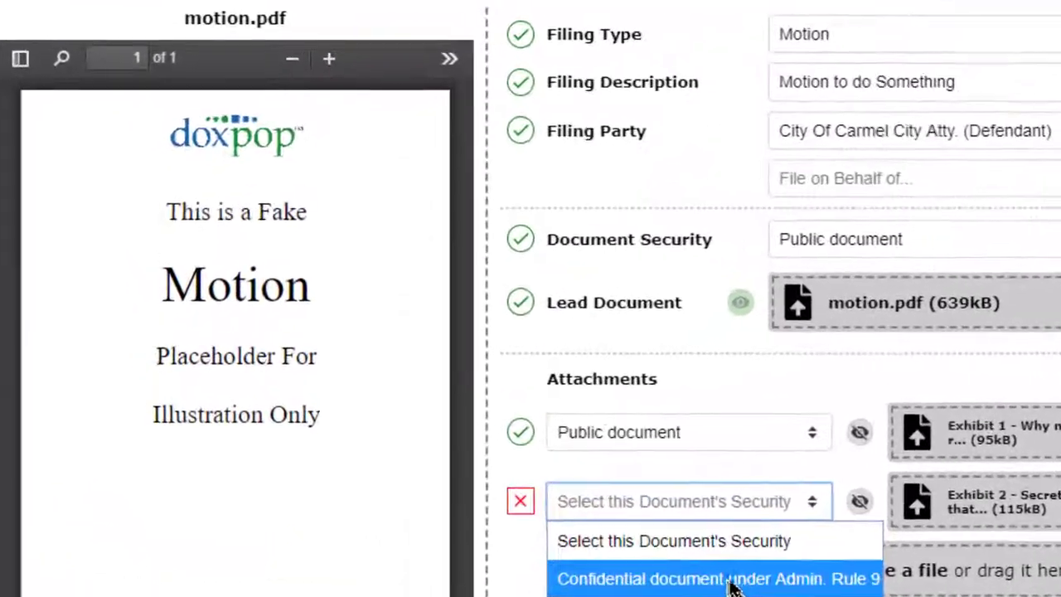
left_click(586, 519)
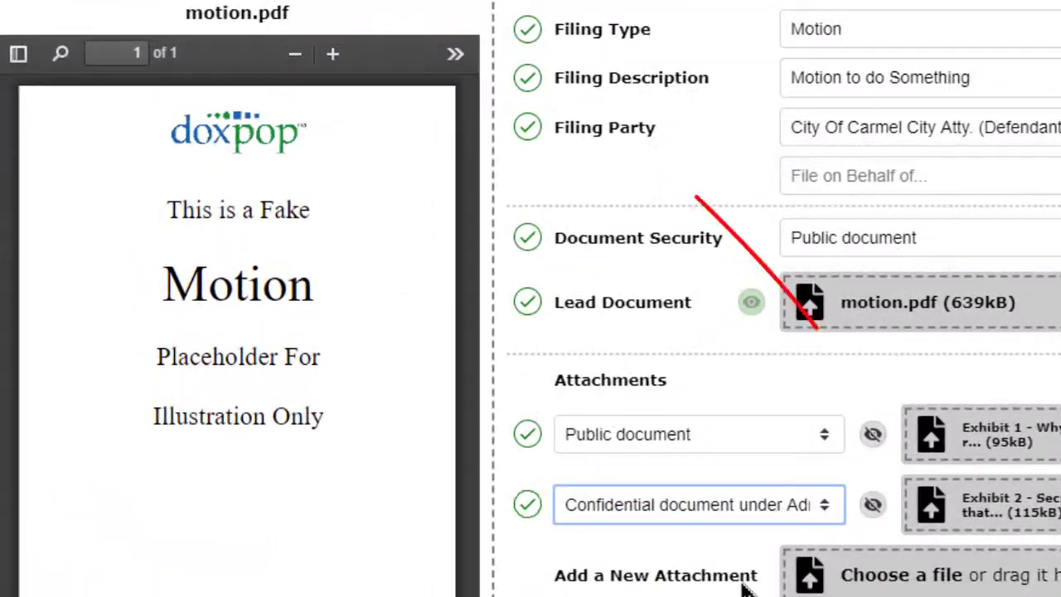
left_click(872, 435)
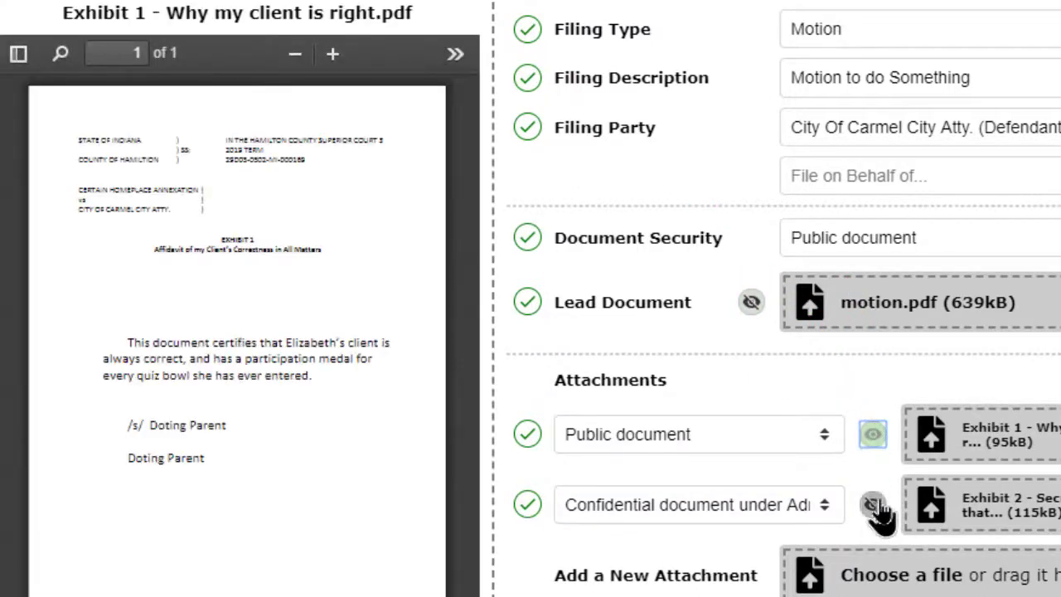
left_click(872, 504)
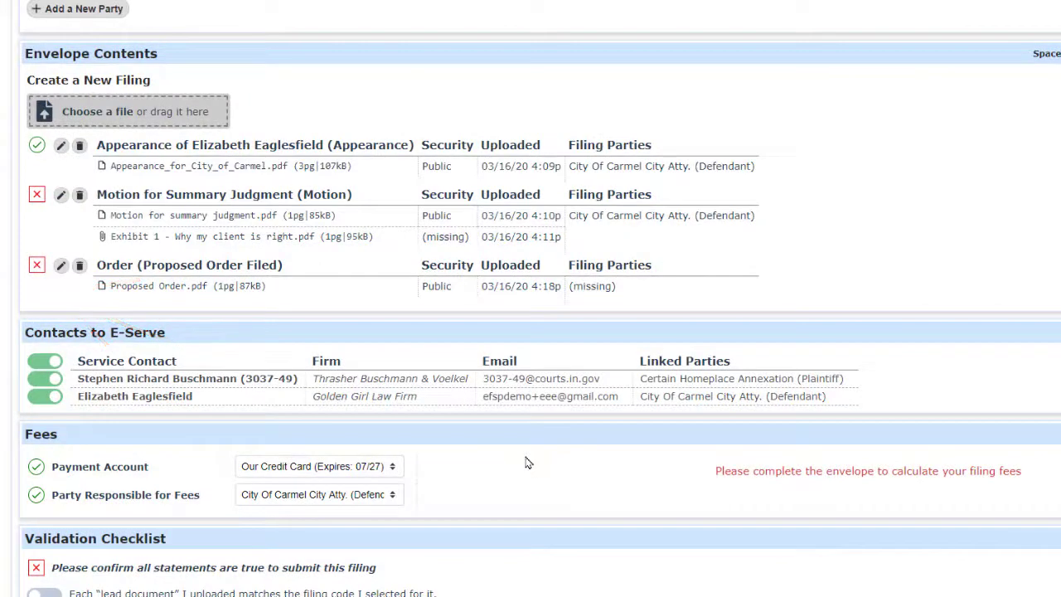
Step: Edit the Motion for Summary Judgment filing, make its Exhibit 1 attachment public, and save
left_click(61, 197)
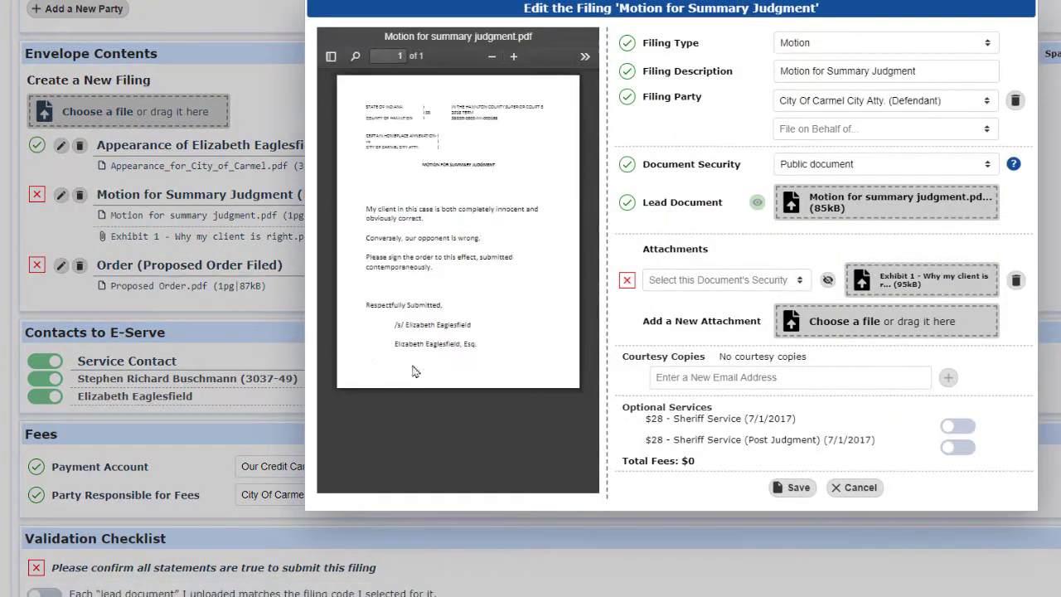
left_click(802, 283)
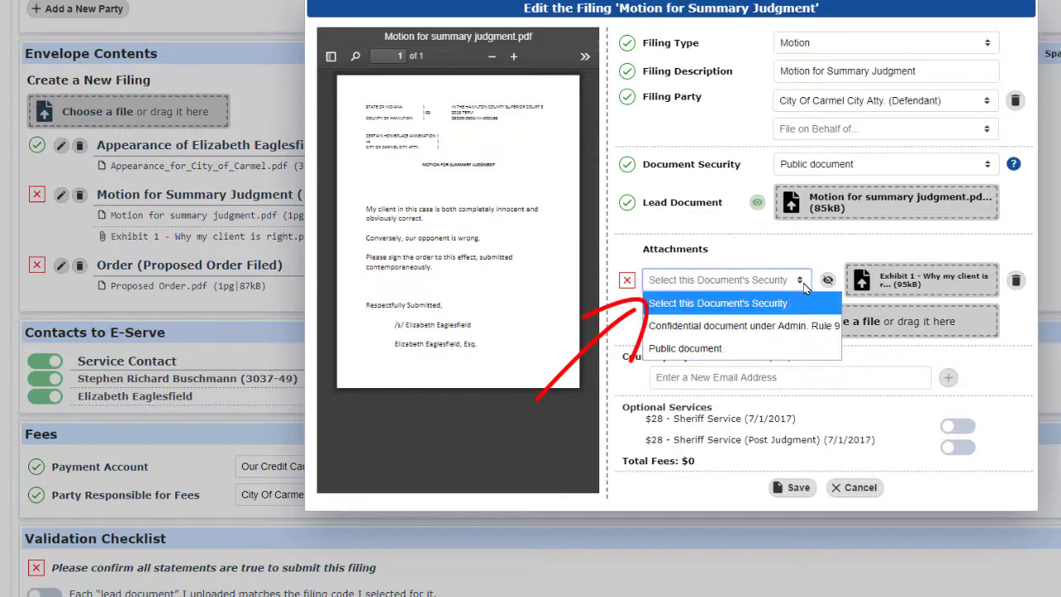
left_click(779, 349)
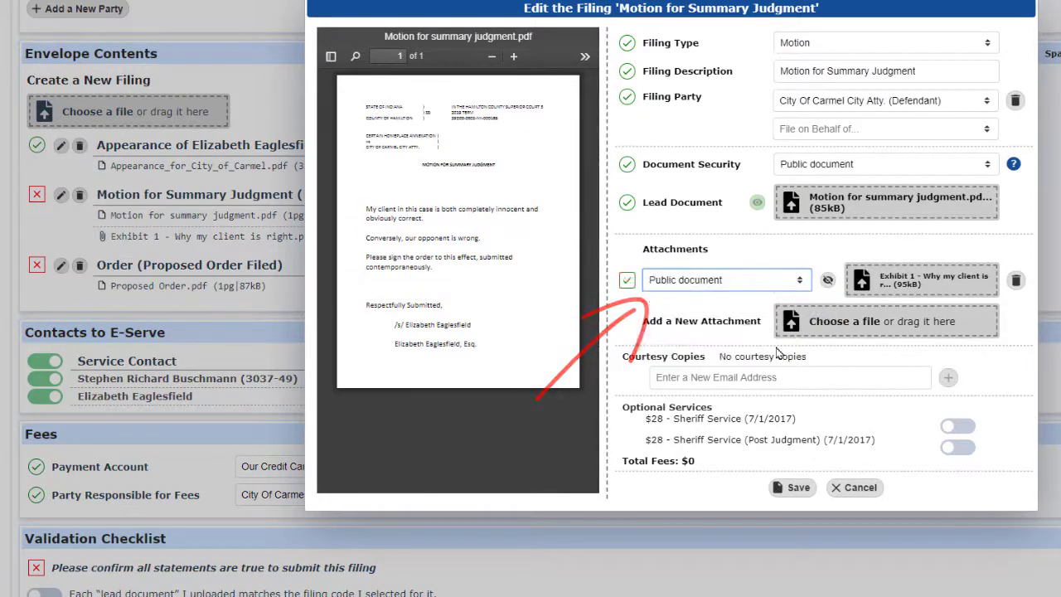
left_click(793, 487)
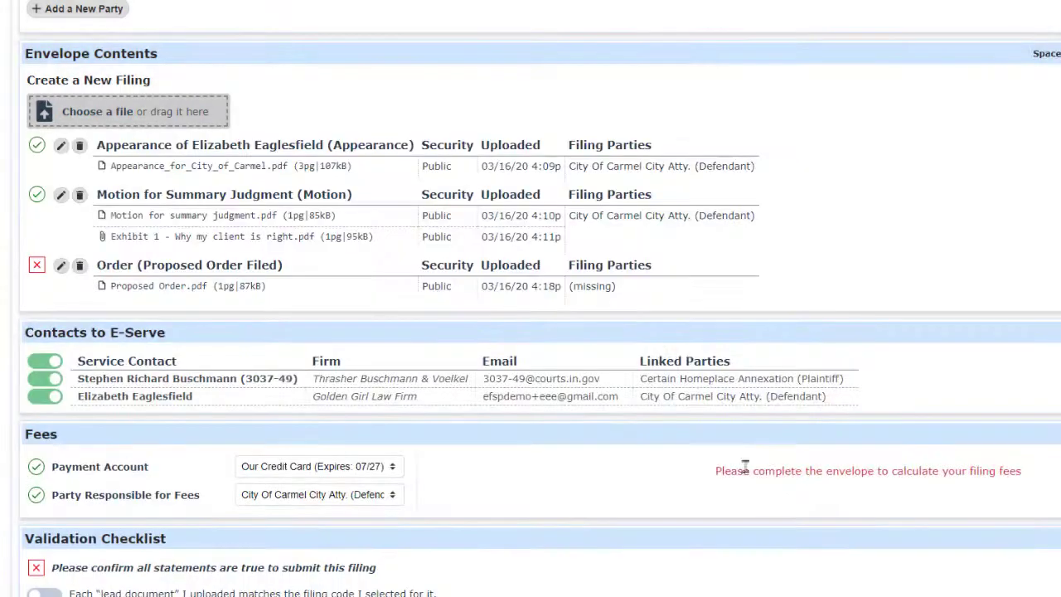
Step: Edit the Order filing and choose City Of Carmel City Atty. (Defendant) as filing party
left_click(59, 267)
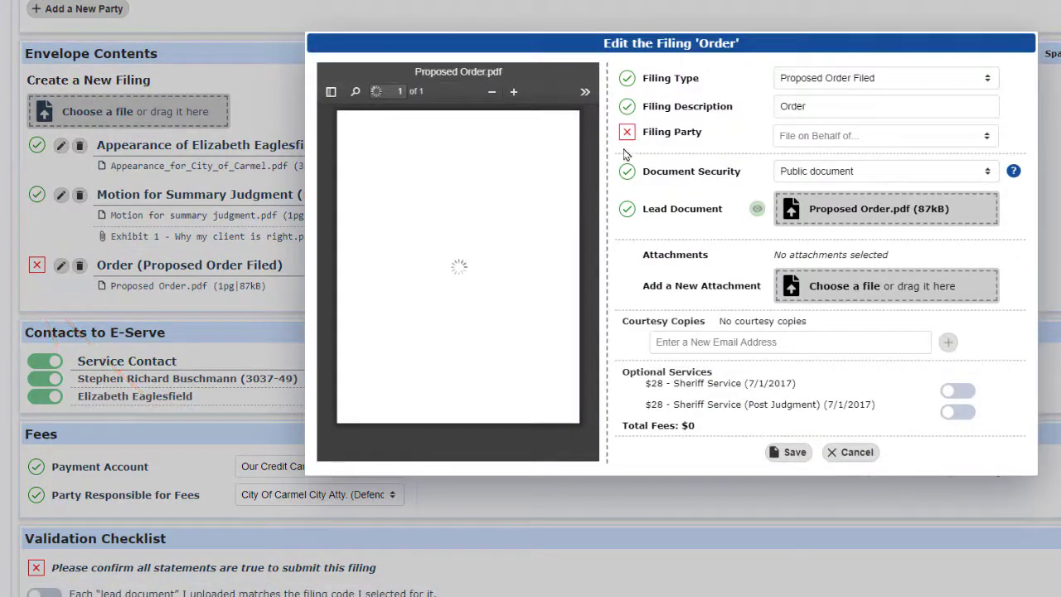
left_click(979, 139)
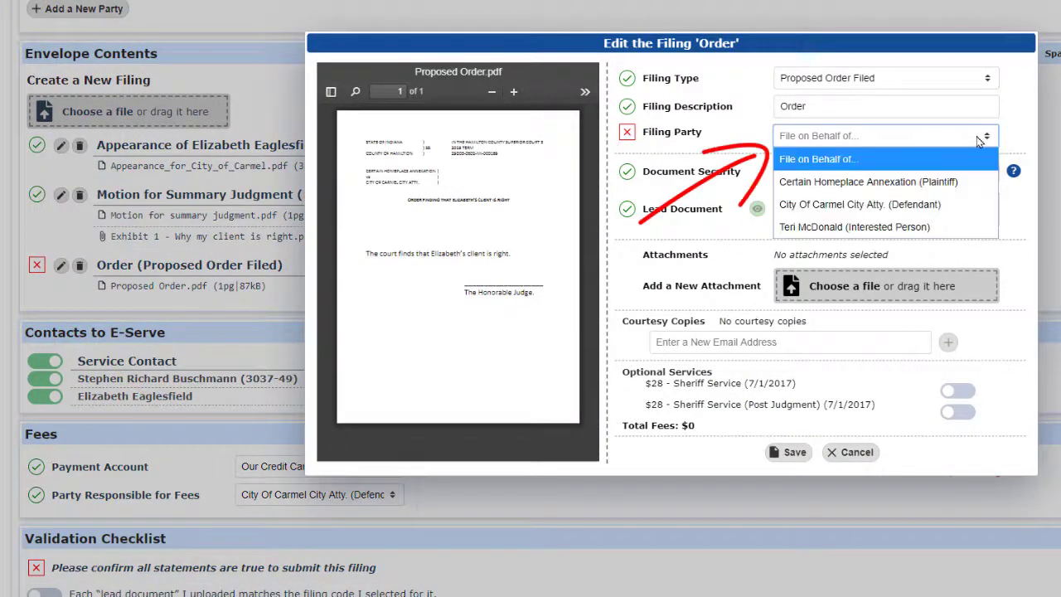
left_click(940, 207)
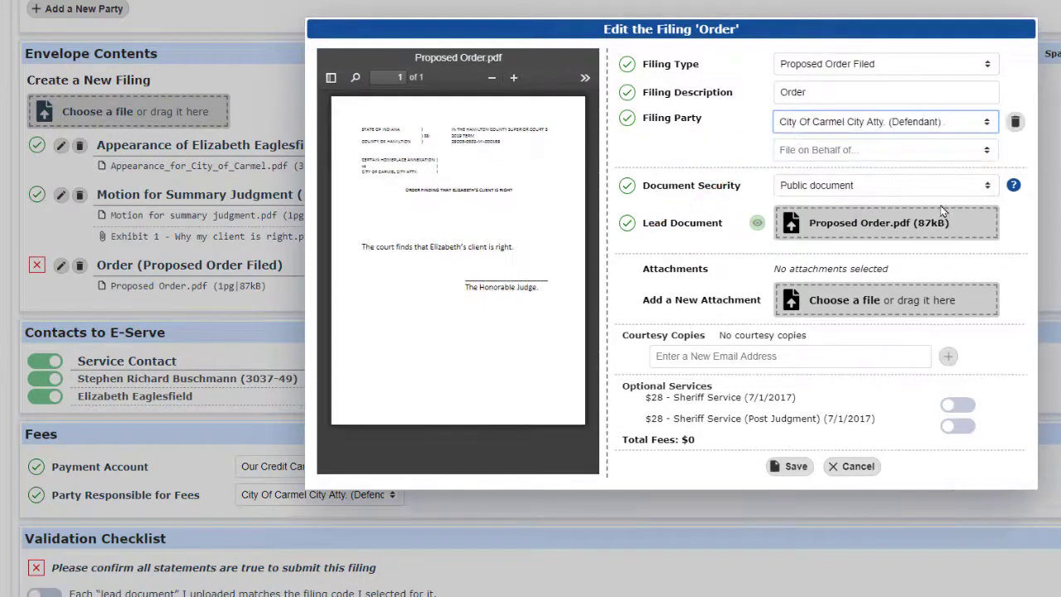
Step: Save the Order filing so the envelope reloads with all three filings checked
left_click(794, 465)
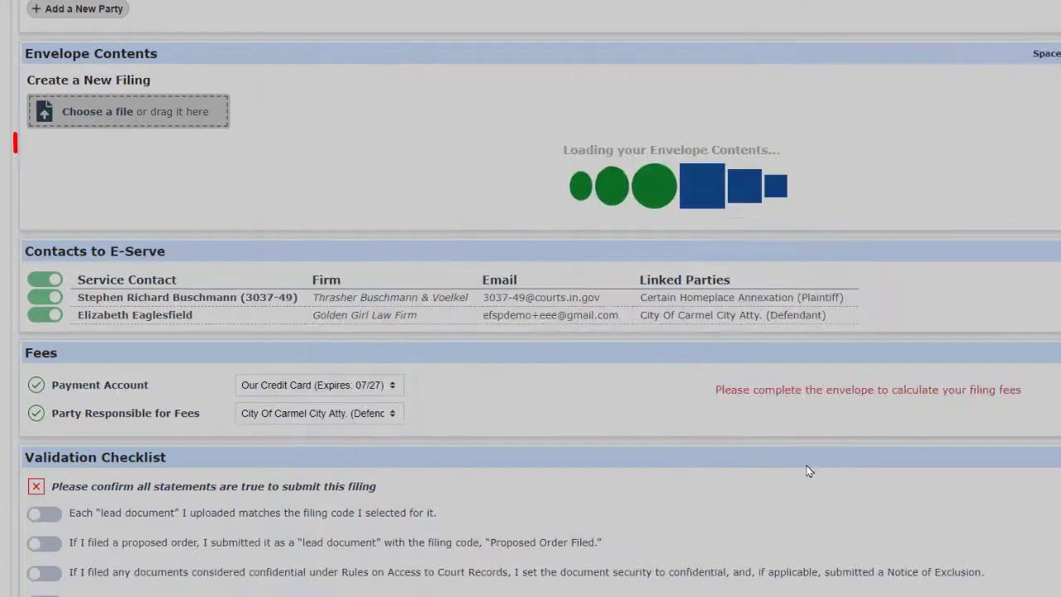